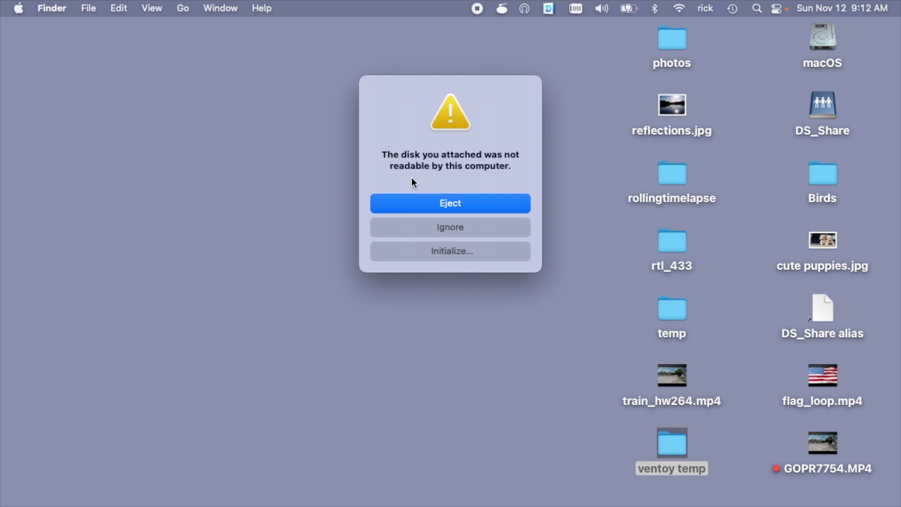
- Initialize the unreadable disk and show the 1 TB JMicron Media external drive in Disk Utility
left_click(453, 251)
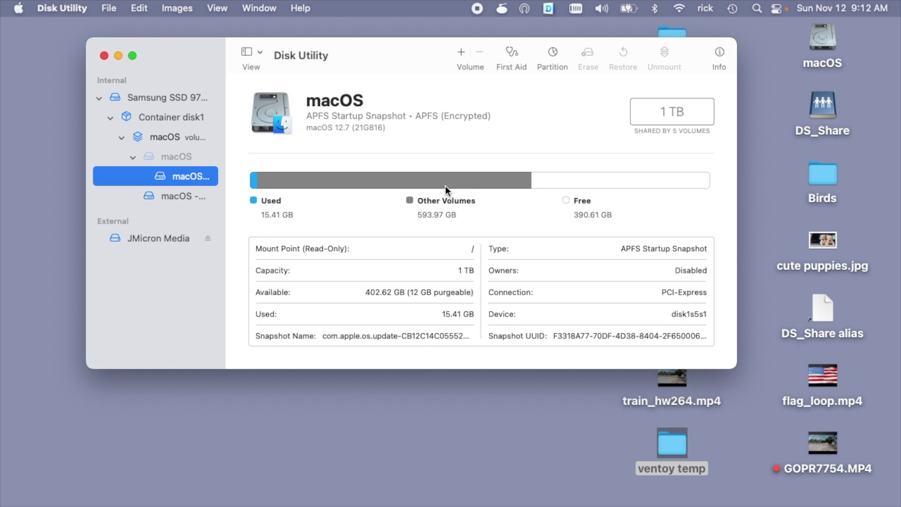
left_click(168, 238)
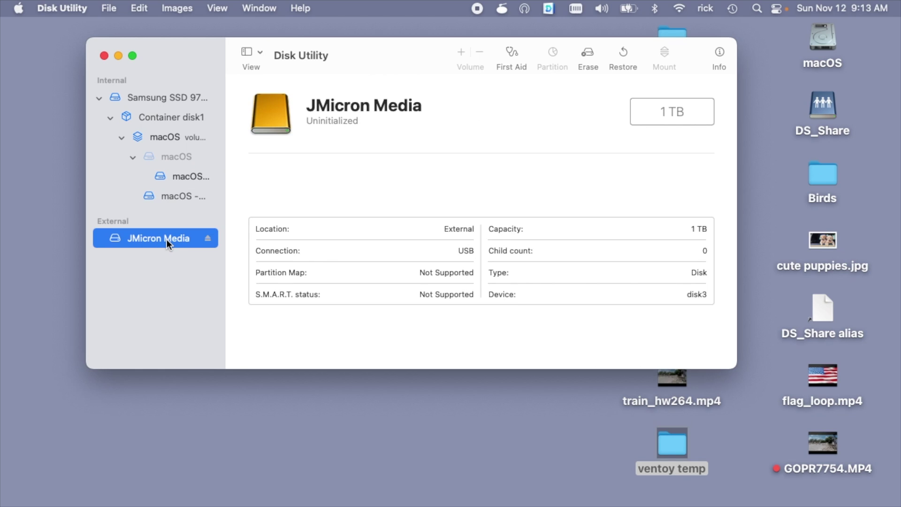
- Erase the JMicron Media disk as an ExFAT volume named MX500, then quit Disk Utility
left_click(587, 53)
type("MX500")
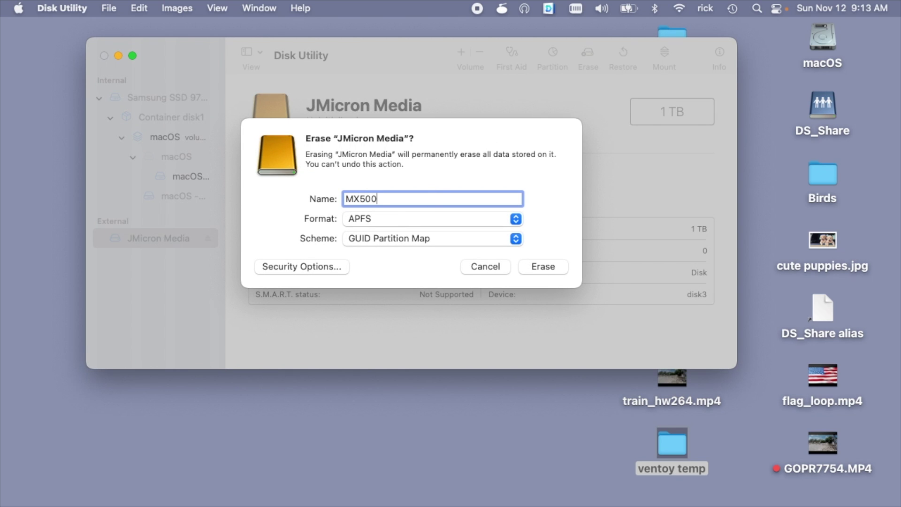
left_click(421, 219)
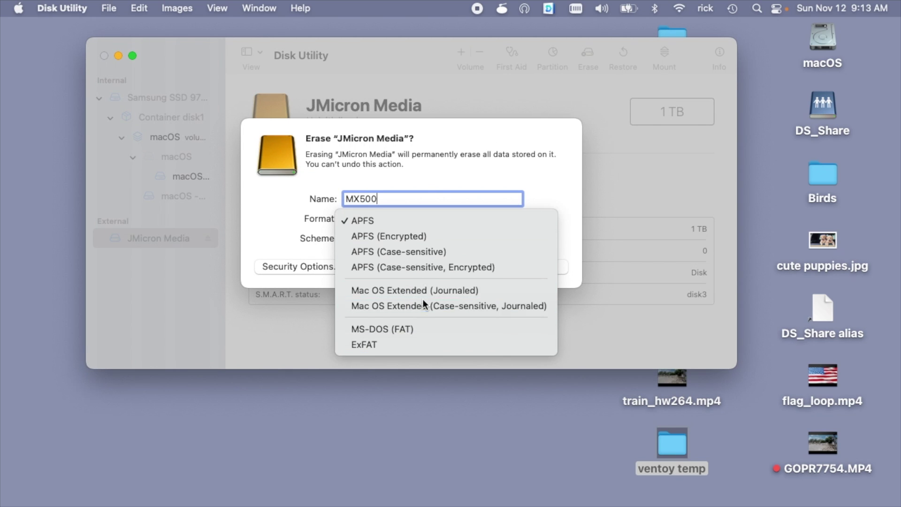
left_click(416, 348)
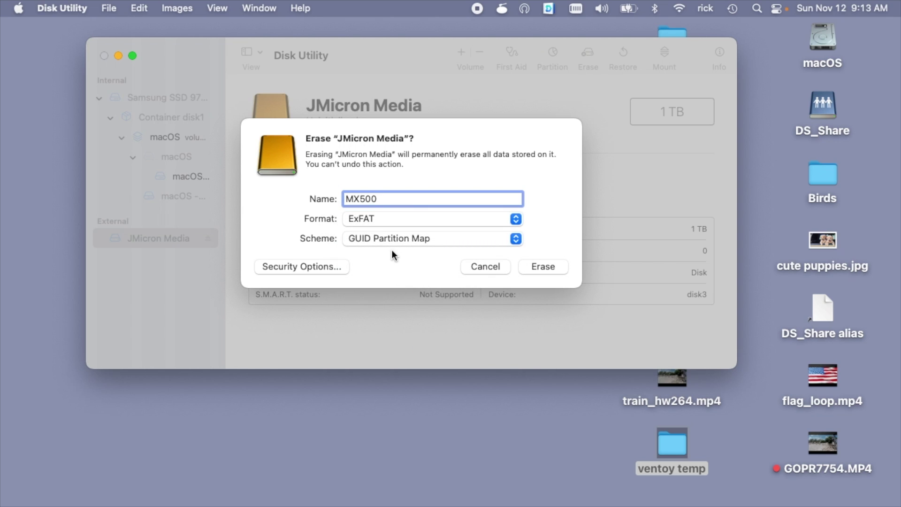
left_click(548, 269)
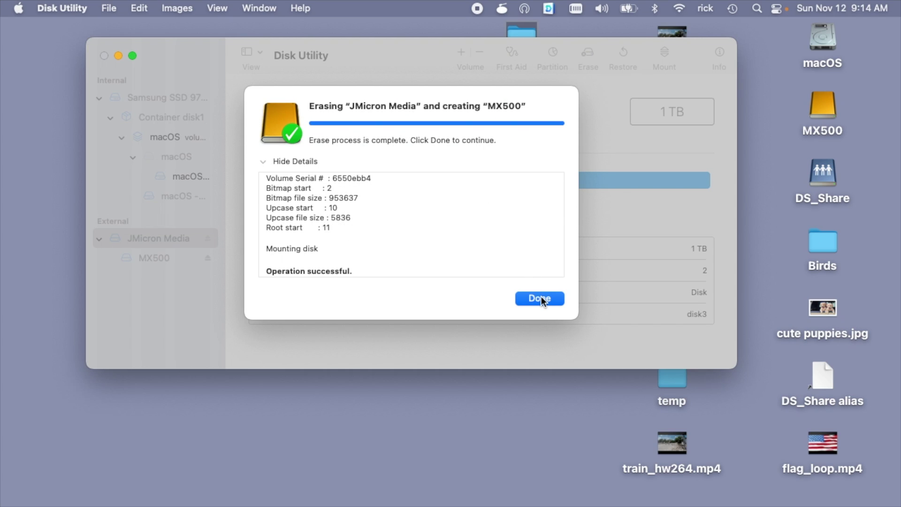
left_click(539, 299)
key("super+q")
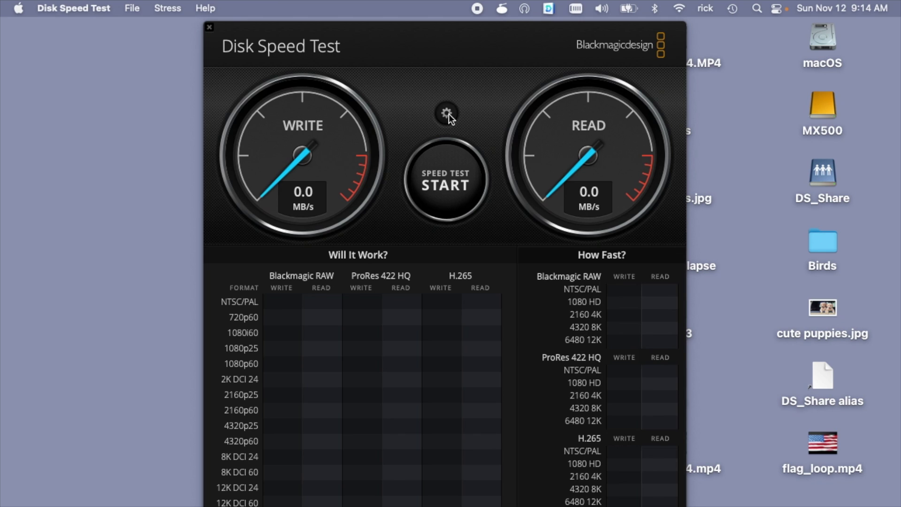
- Set the MX500 volume as Disk Speed Test's target drive
left_click(446, 113)
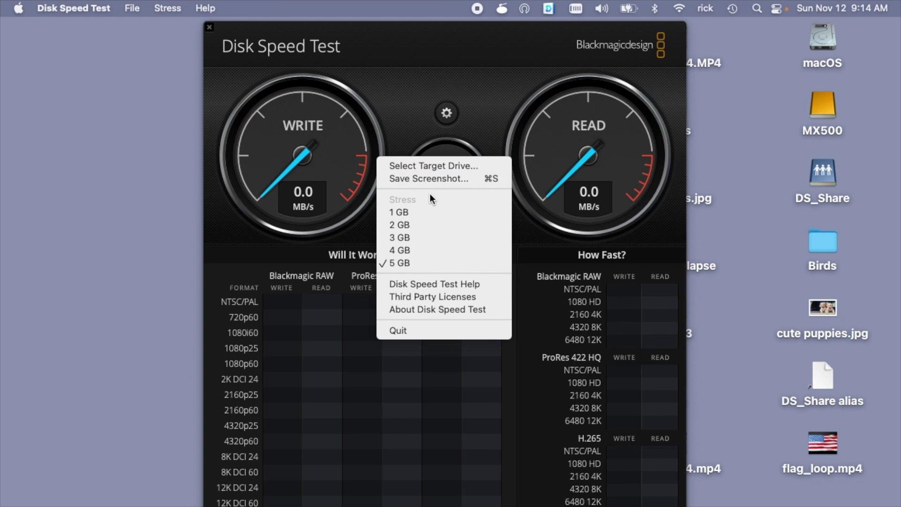
left_click(445, 165)
scroll(237, 305, "down", 4)
left_click(243, 269)
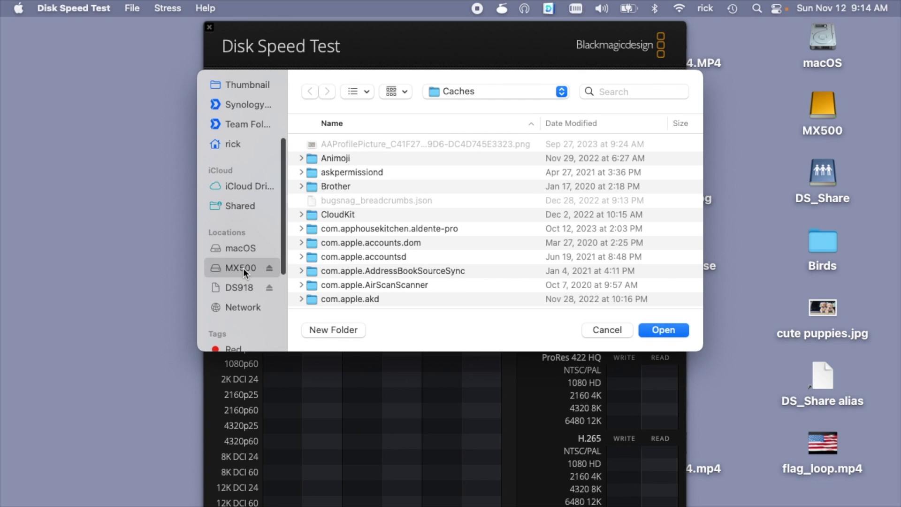
left_click(662, 330)
- Run the speed test (about 417 MB/s write, 394 MB/s read), screenshot the results, stop and quit
left_click(452, 172)
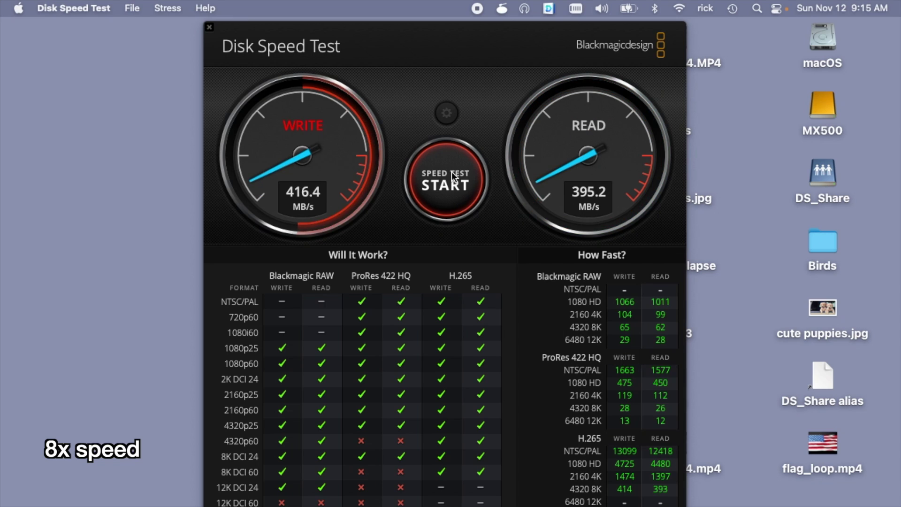
key("super+shift+4")
key("space")
left_click(471, 163)
left_click(458, 179)
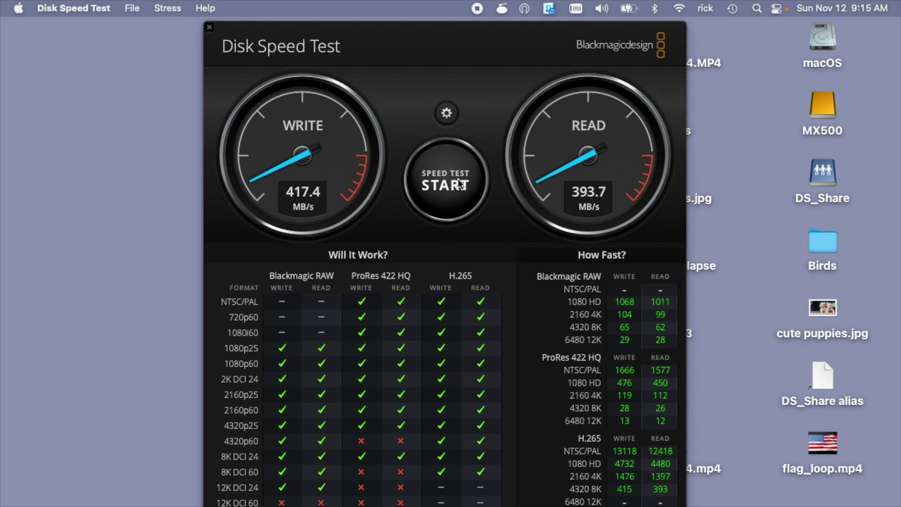
key("super+q")
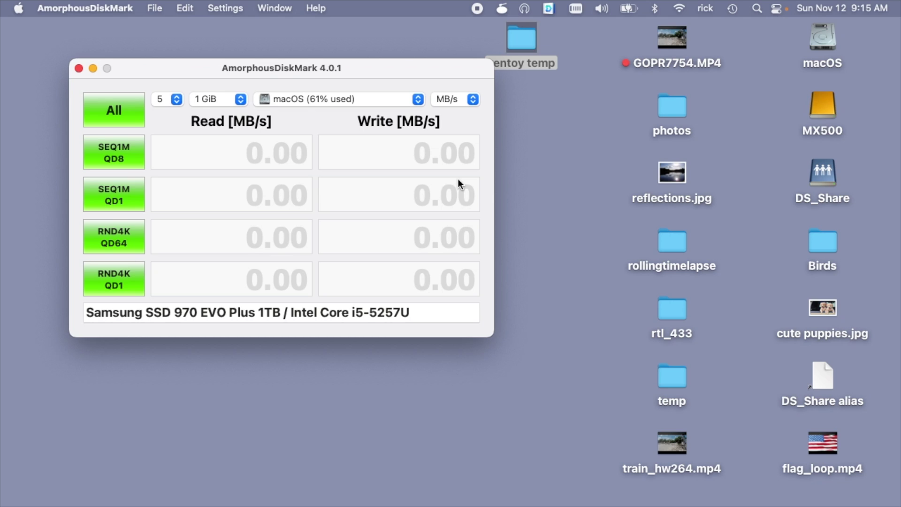
- Run all four AmorphousDiskMark benchmarks on the MX500 drive
left_click(338, 99)
left_click(334, 138)
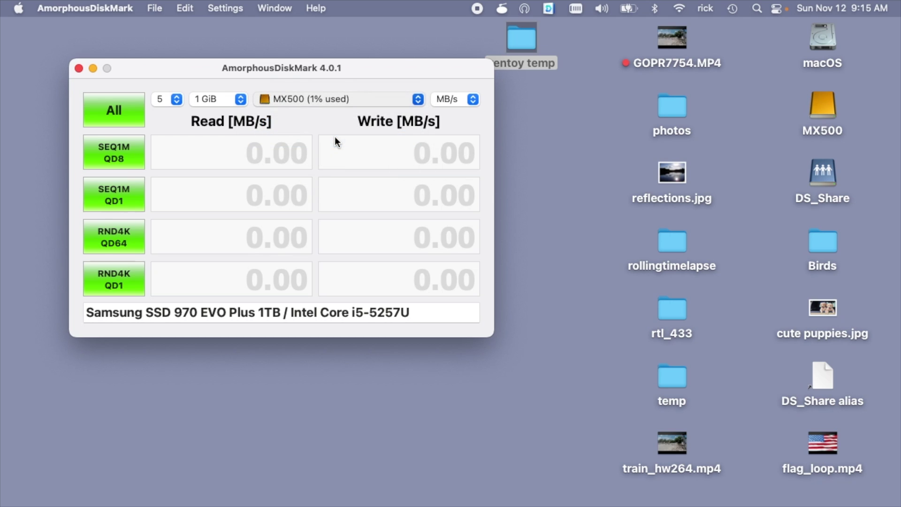
key("Return")
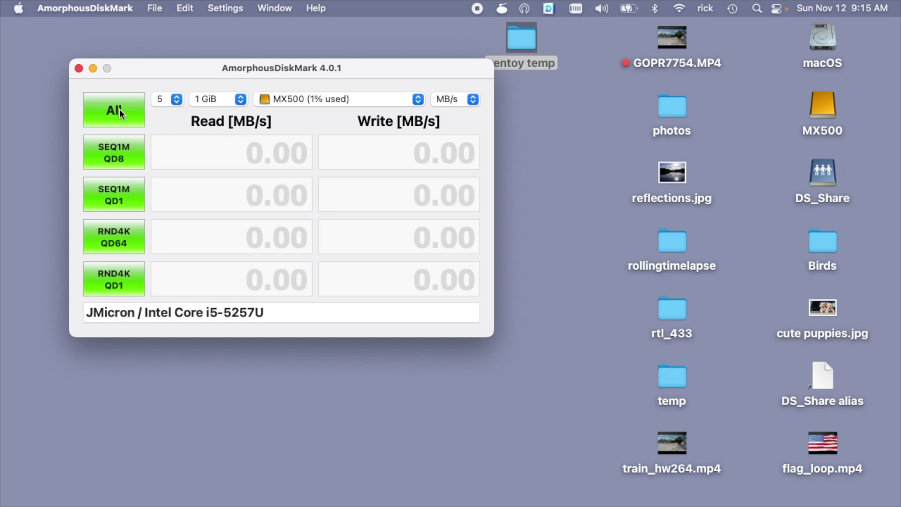
left_click(121, 113)
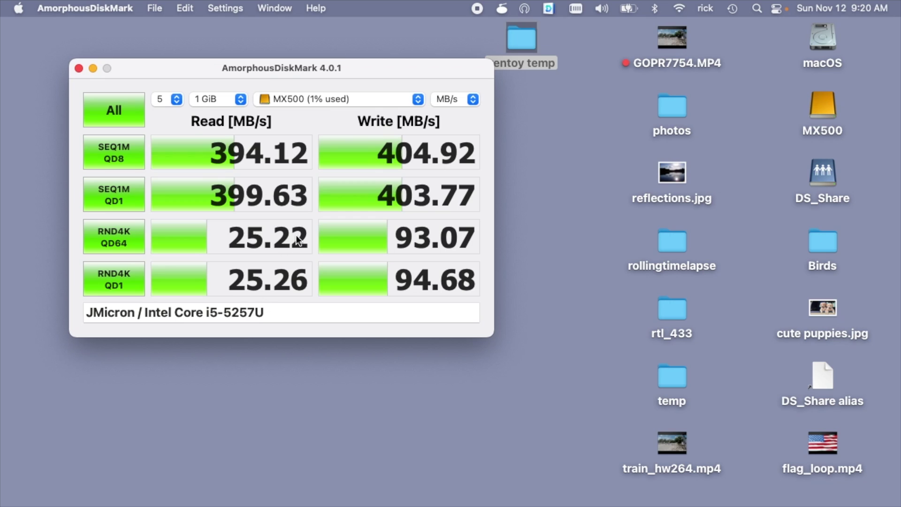
- Show the benchmark results in IOPS, then quit AmorphousDiskMark
left_click(455, 99)
left_click(458, 115)
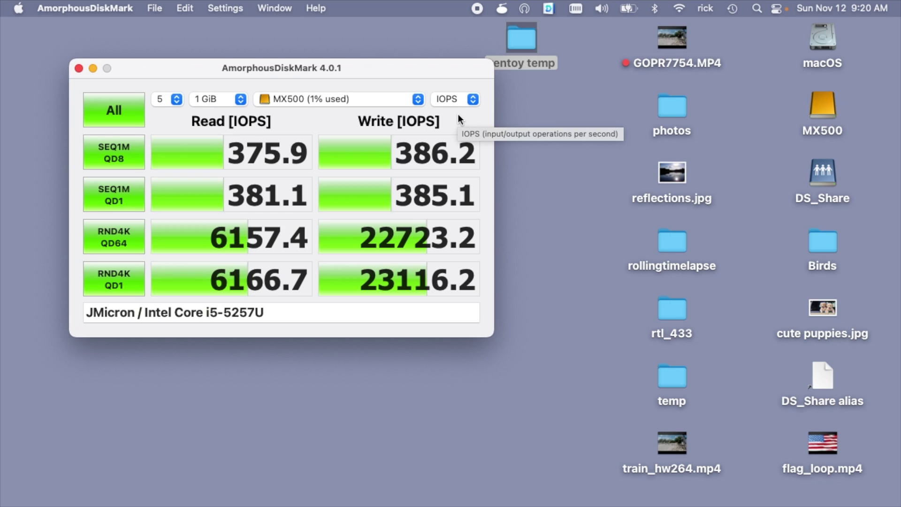
left_click(85, 8)
left_click(137, 153)
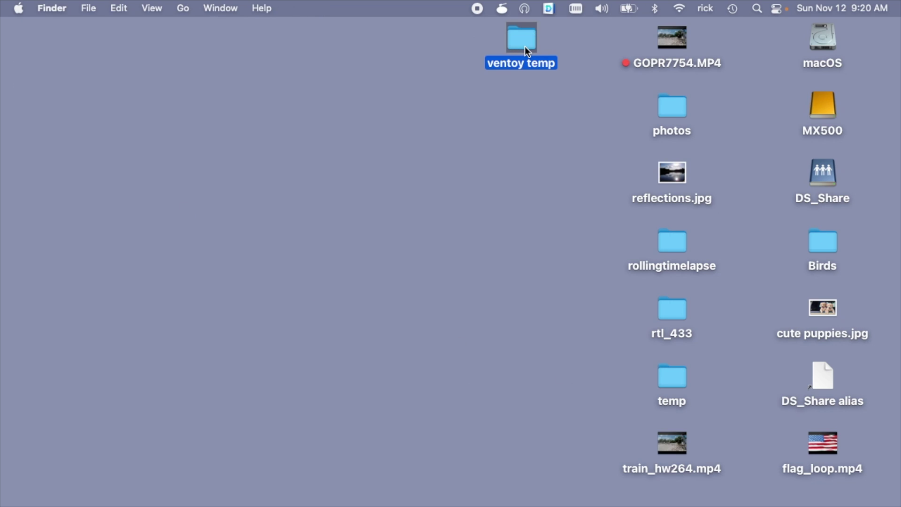
- Open the ventoy temp folder on the desktop and shrink its Finder window
double_click(525, 46)
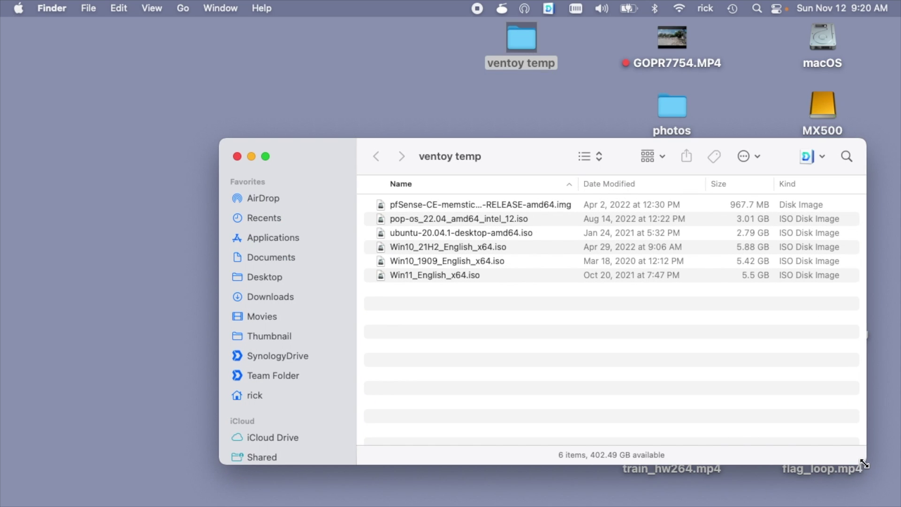
left_click_drag(865, 463, 798, 407)
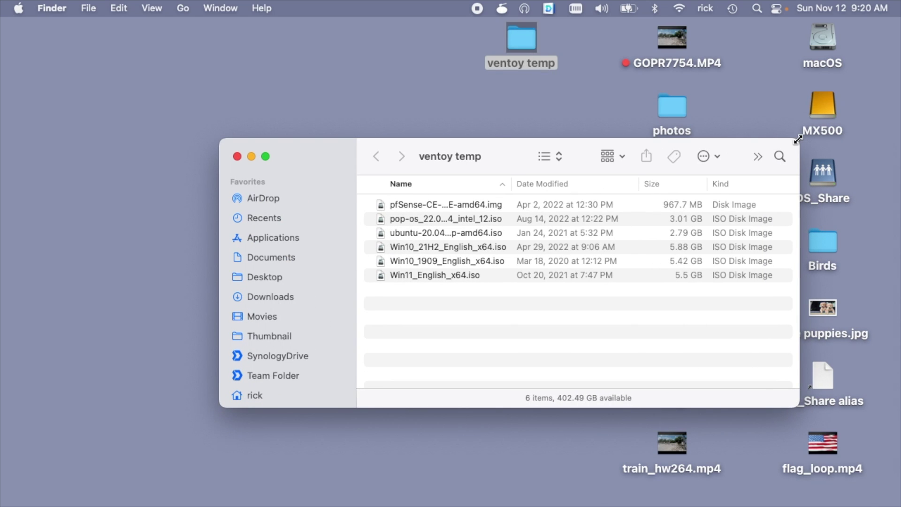
- Close the ventoy temp window, enlarge the Terminal font and clear the screen
left_click(237, 156)
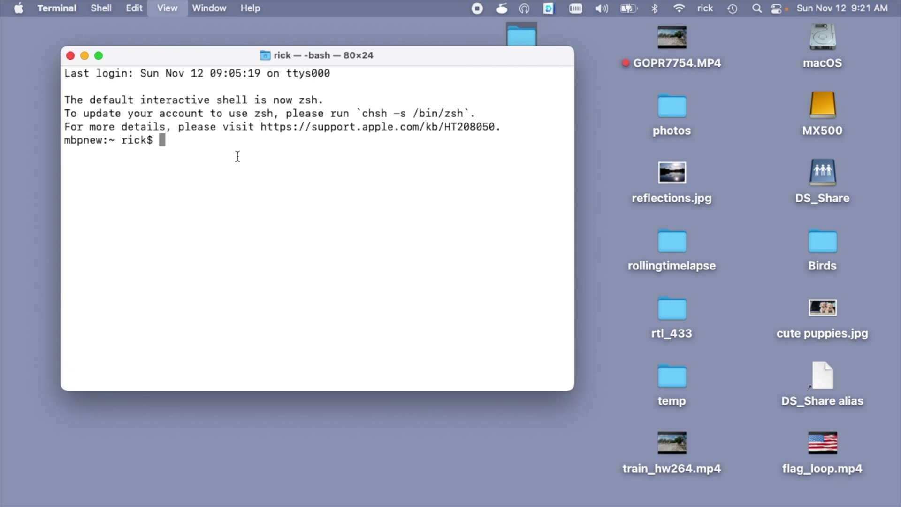
key("super+plus")
type("clear")
key("Return")
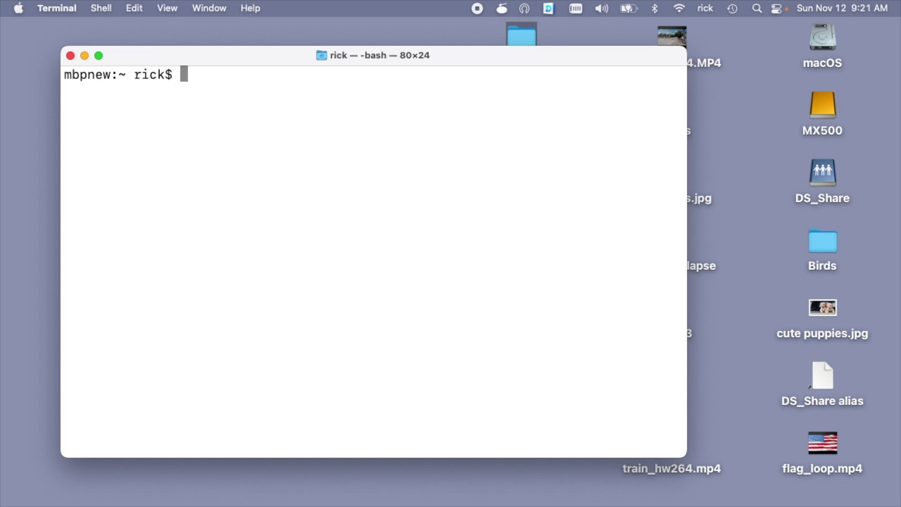
- Run rsync -avu Desktop/ventoy\ temp/ /Volumes/MX500/ and highlight the 278,966,998.73 bytes/sec rate
type("rsync avu Desktop/ventoy\\ temp/ /Volumes/MX500/")
left_click(239, 75, "alt")
type("-")
key("ctrl+e")
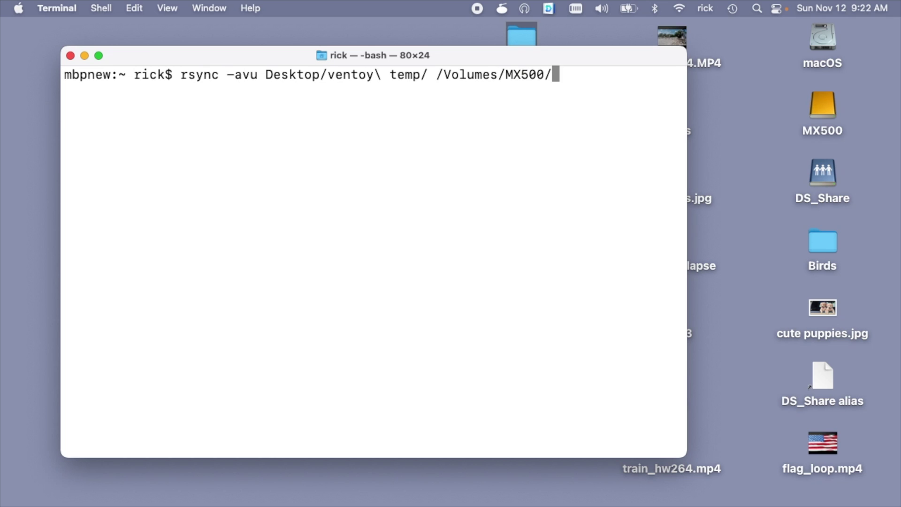
key("Return")
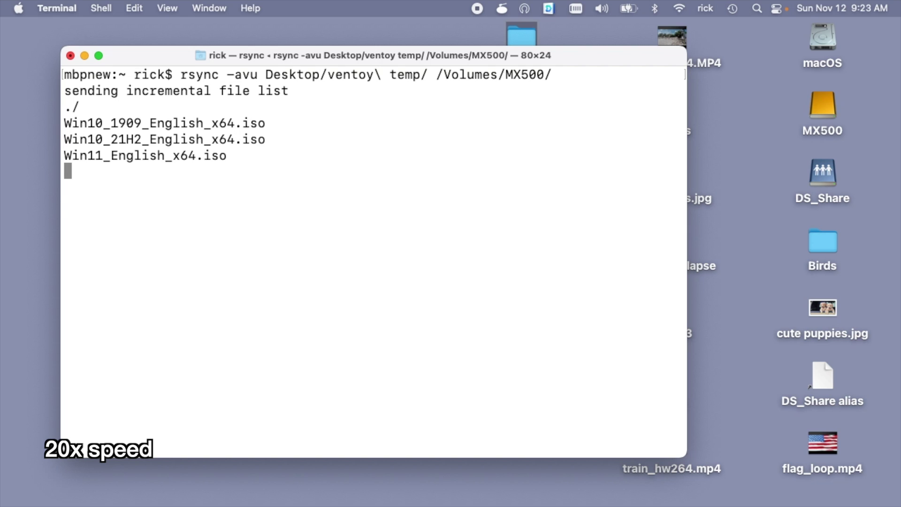
left_click_drag(429, 236, 614, 236)
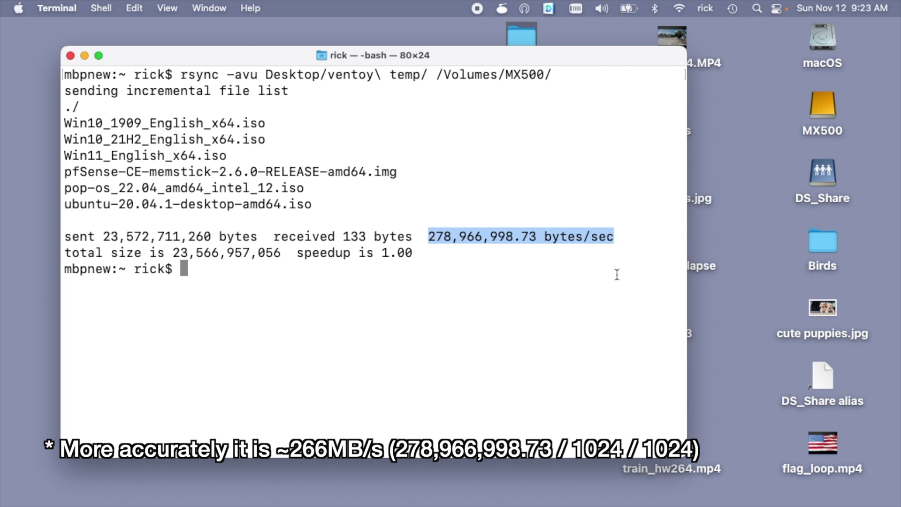